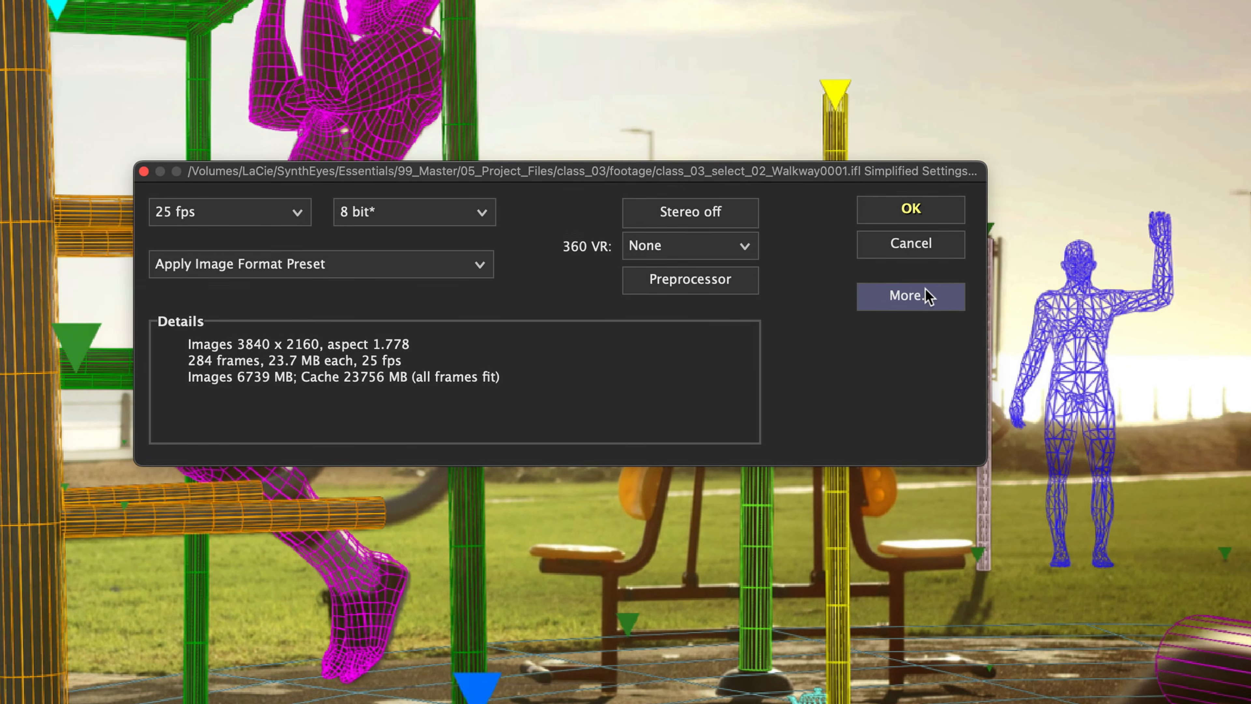
# Open the full footage settings and set the sensor width to 17.3 mm.
pyautogui.click(926, 319)
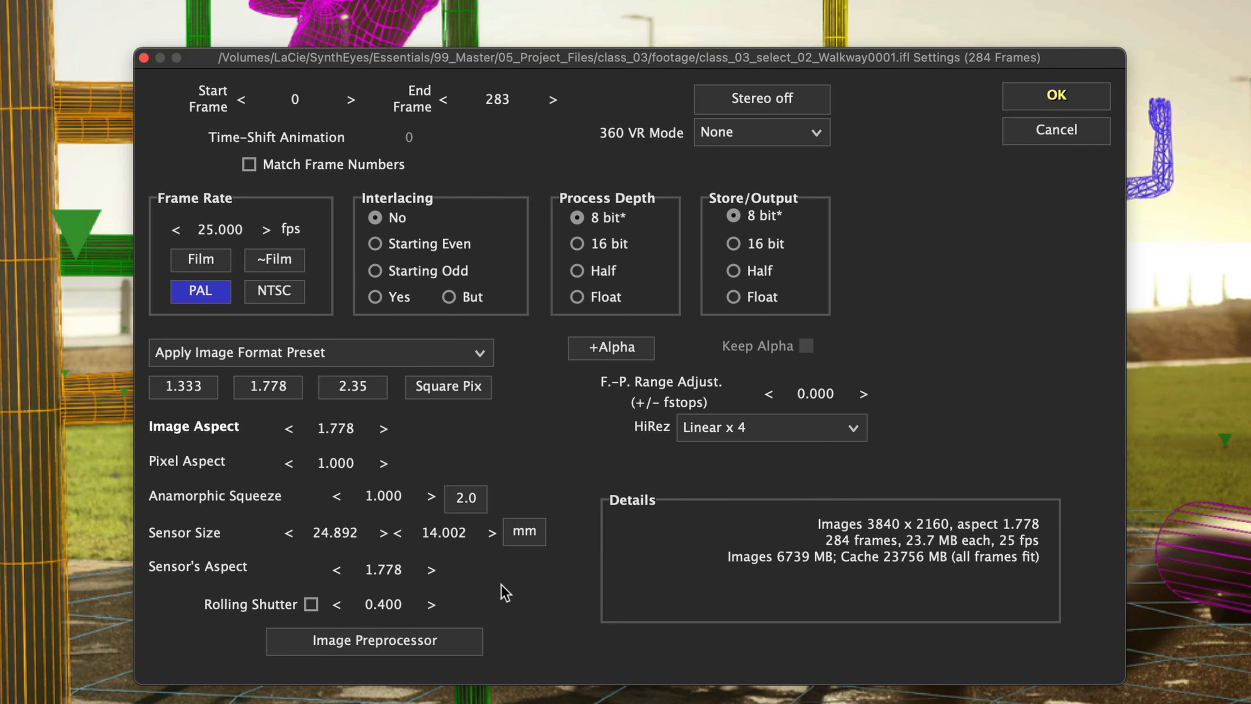
pyautogui.doubleClick(348, 534)
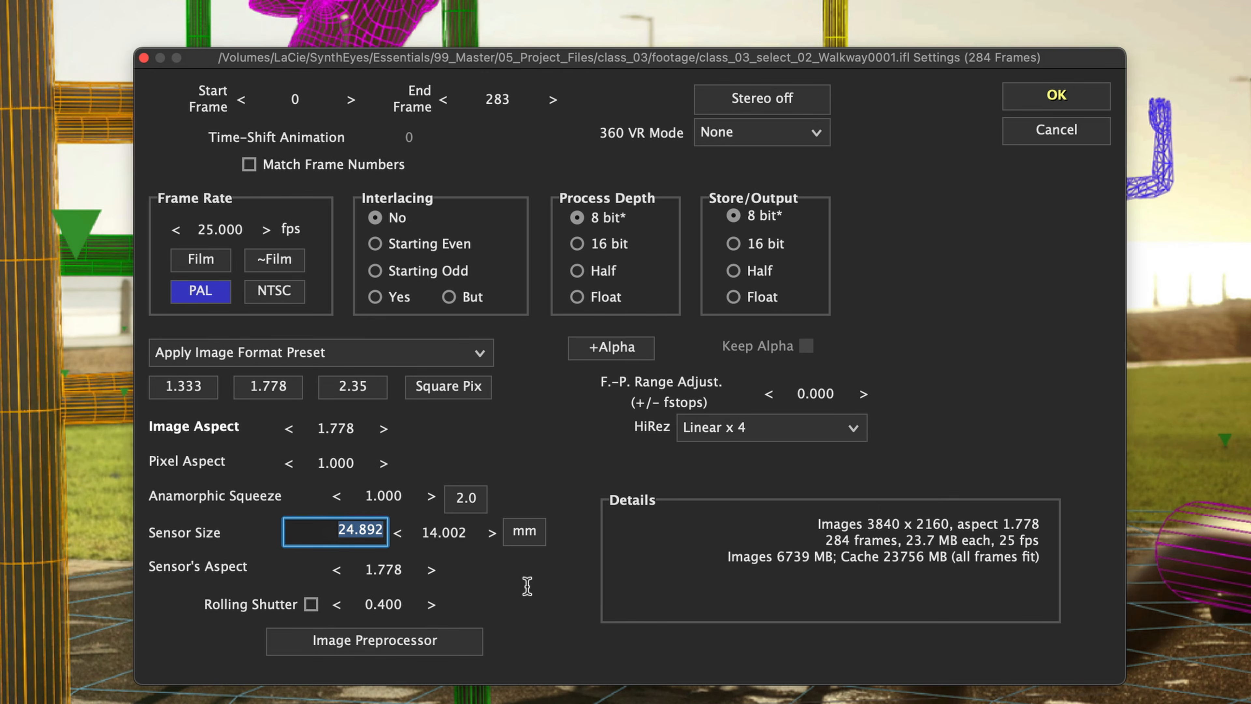
pyautogui.write('17.3')
pyautogui.press('Tab')
pyautogui.click(554, 581)
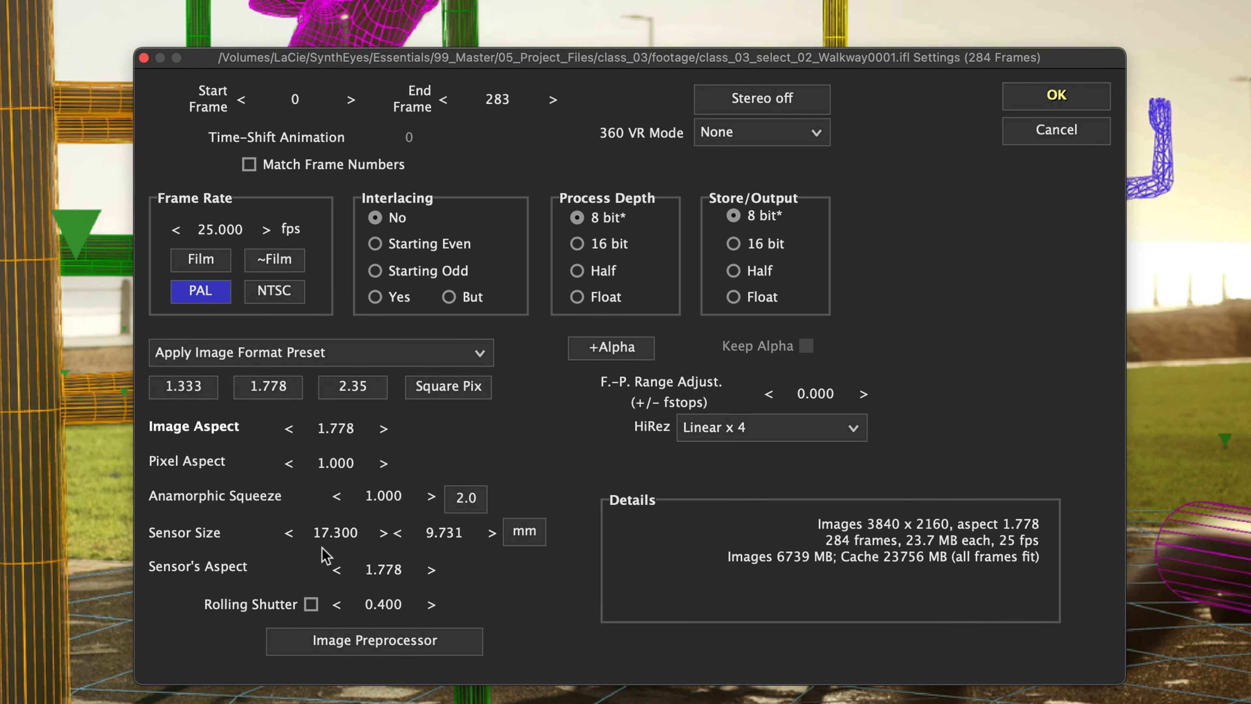
# Set the sensor width to 13.76 mm.
pyautogui.doubleClick(336, 534)
pyautogui.write('13.76')
pyautogui.press('Tab')
pyautogui.doubleClick(340, 542)
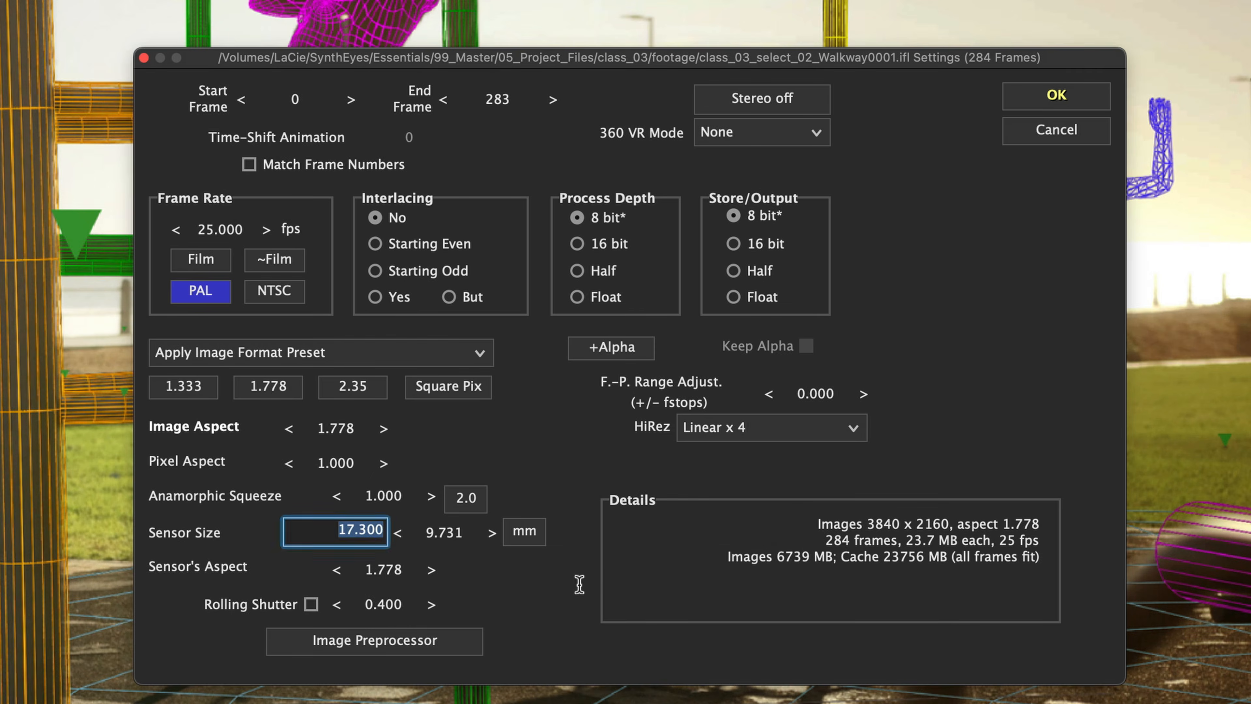
pyautogui.write('13.76')
pyautogui.press('Tab')
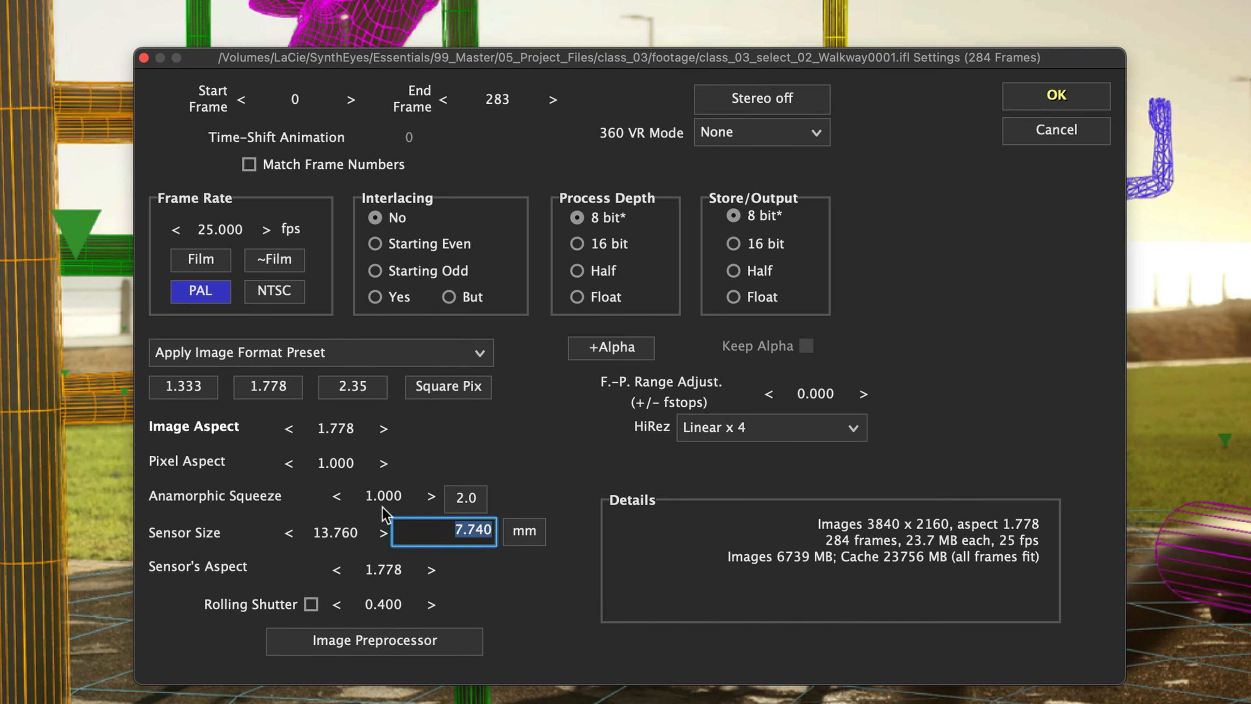
# Set the image aspect to 1.778.
pyautogui.moveTo(347, 429); pyautogui.dragTo(361, 430)
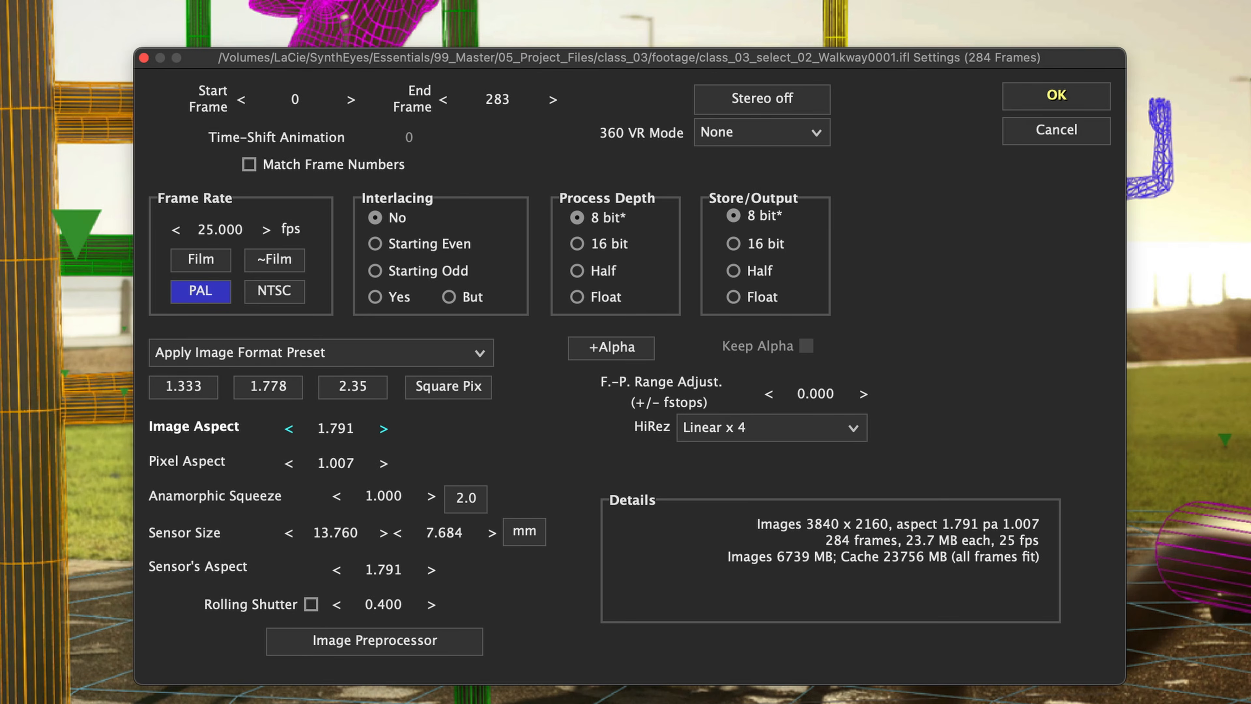
pyautogui.click(353, 429)
pyautogui.write('1.778')
pyautogui.press('Return')
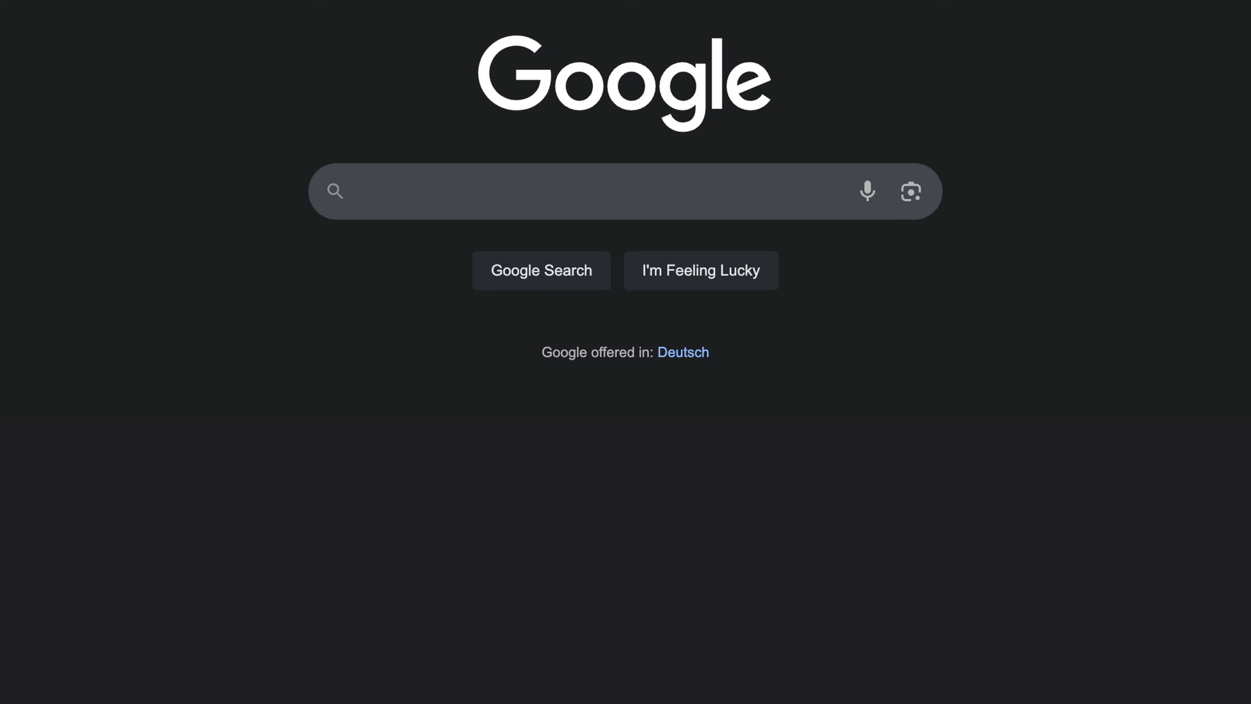
# Switch to the browser and search Google for arri alexa mini lf sensor size.
pyautogui.write('arri alex')
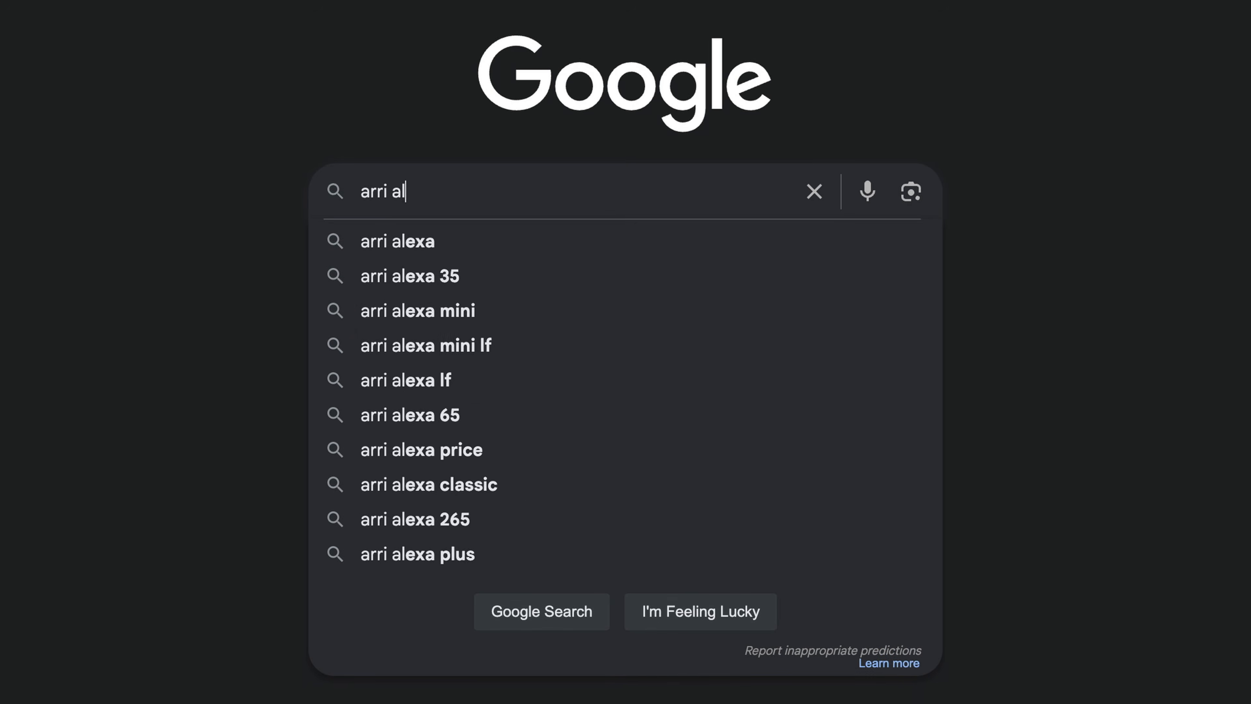
pyautogui.write('a mini lf ')
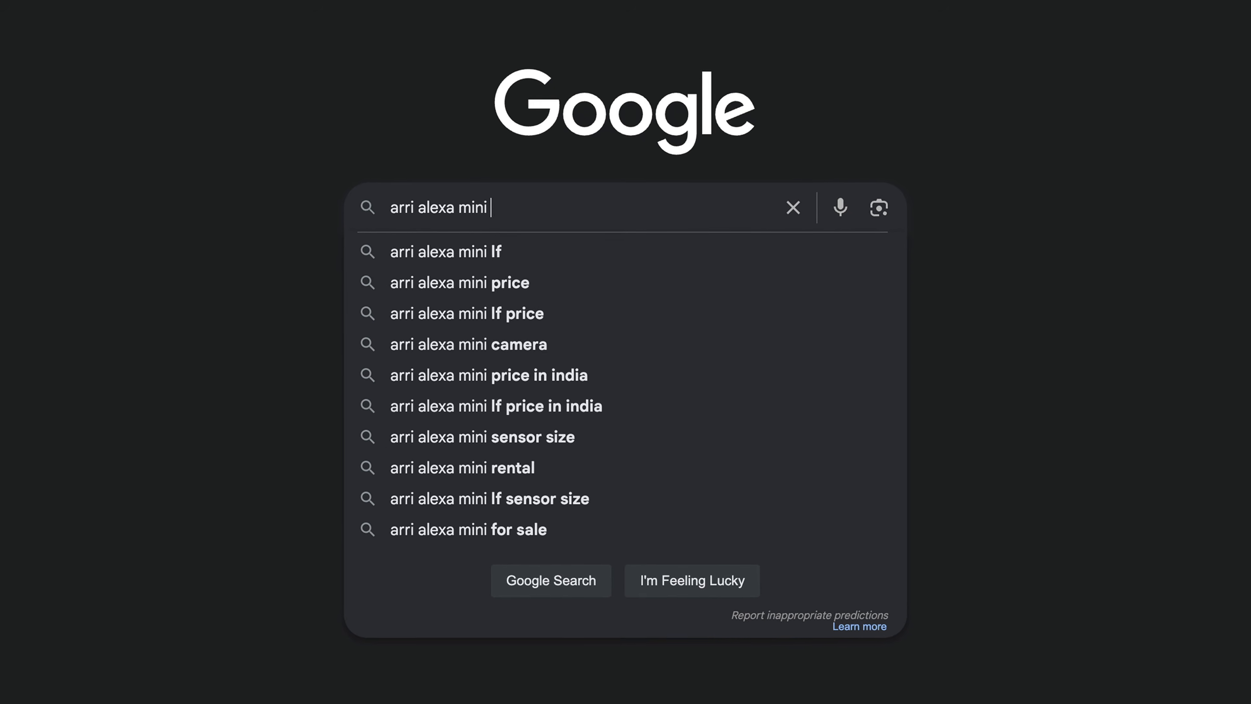
pyautogui.write('sensor size')
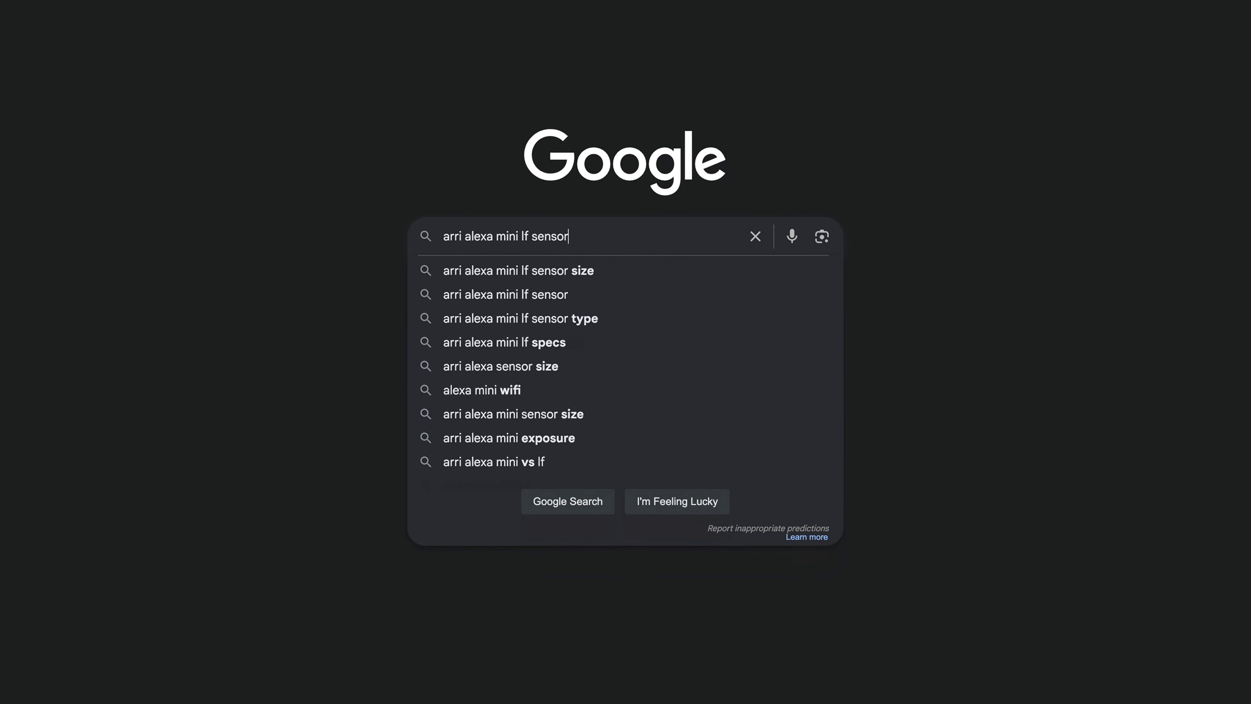
pyautogui.press('Return')
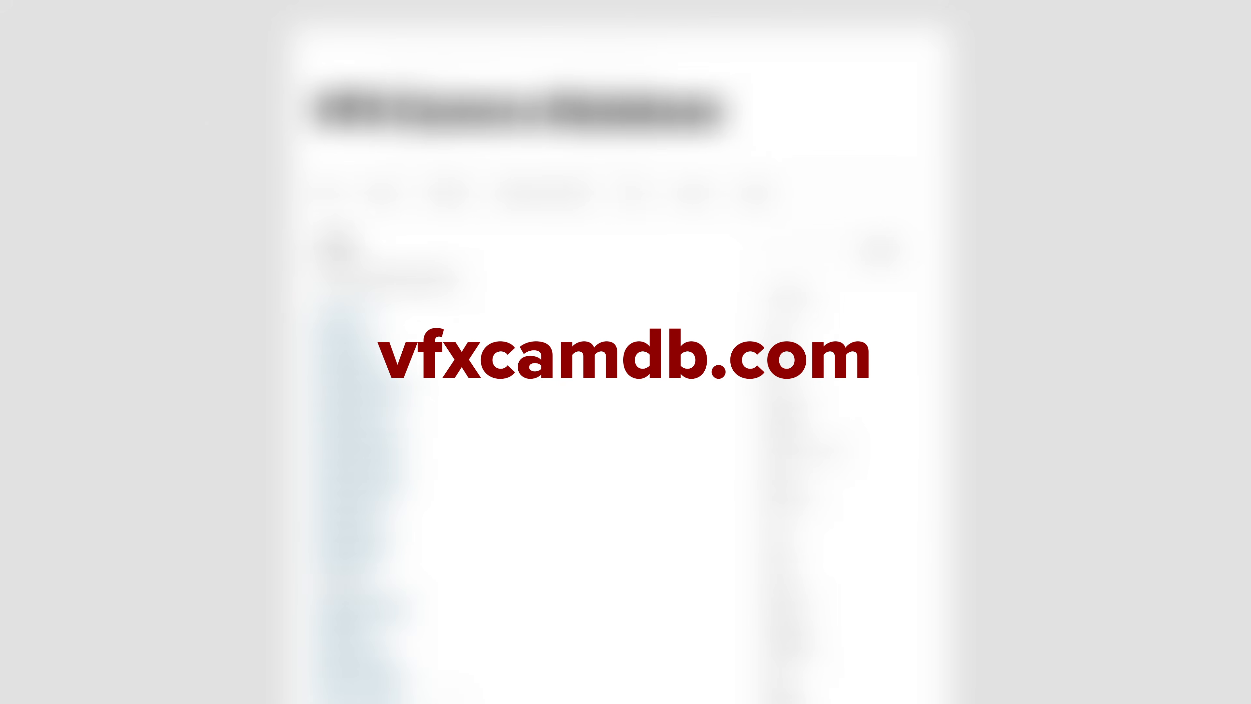
# Read the sensor imaging area sizes on the VFX Camera Database camera page.
pyautogui.scroll(-12, 517, 475)
pyautogui.scroll(-6, 493, 606)
pyautogui.scroll(-1, 465, 543)
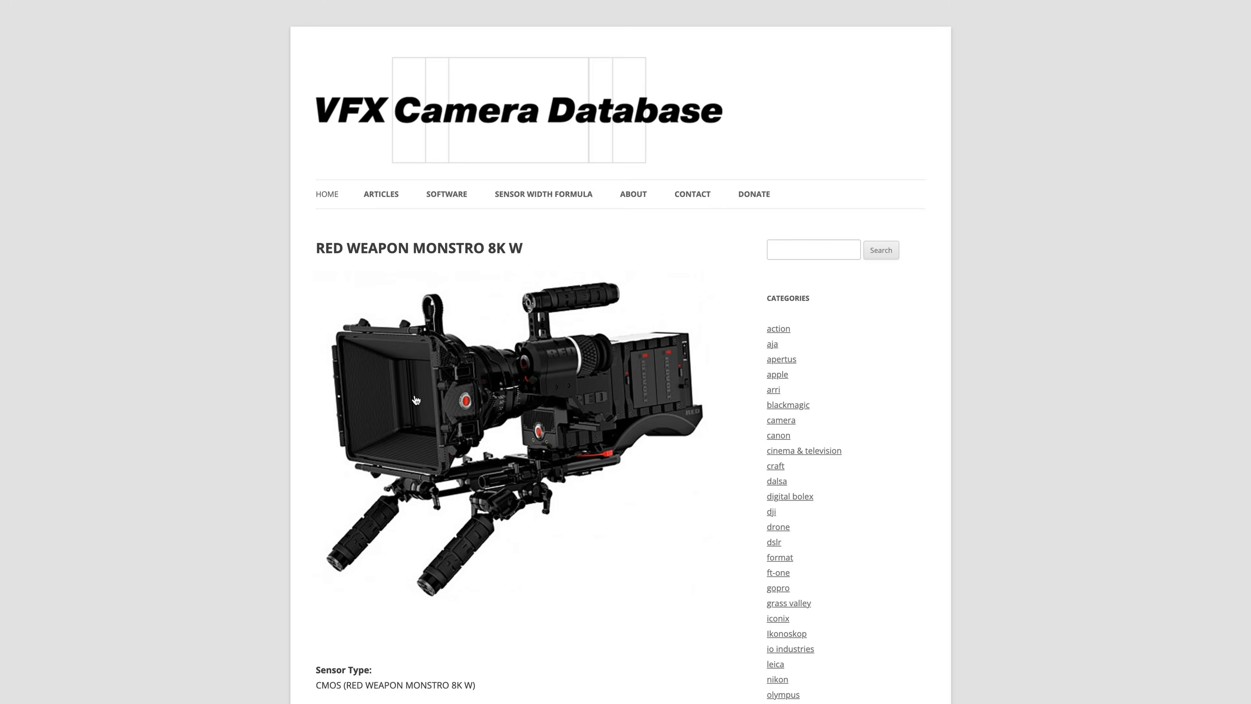
pyautogui.scroll(-11, 567, 508)
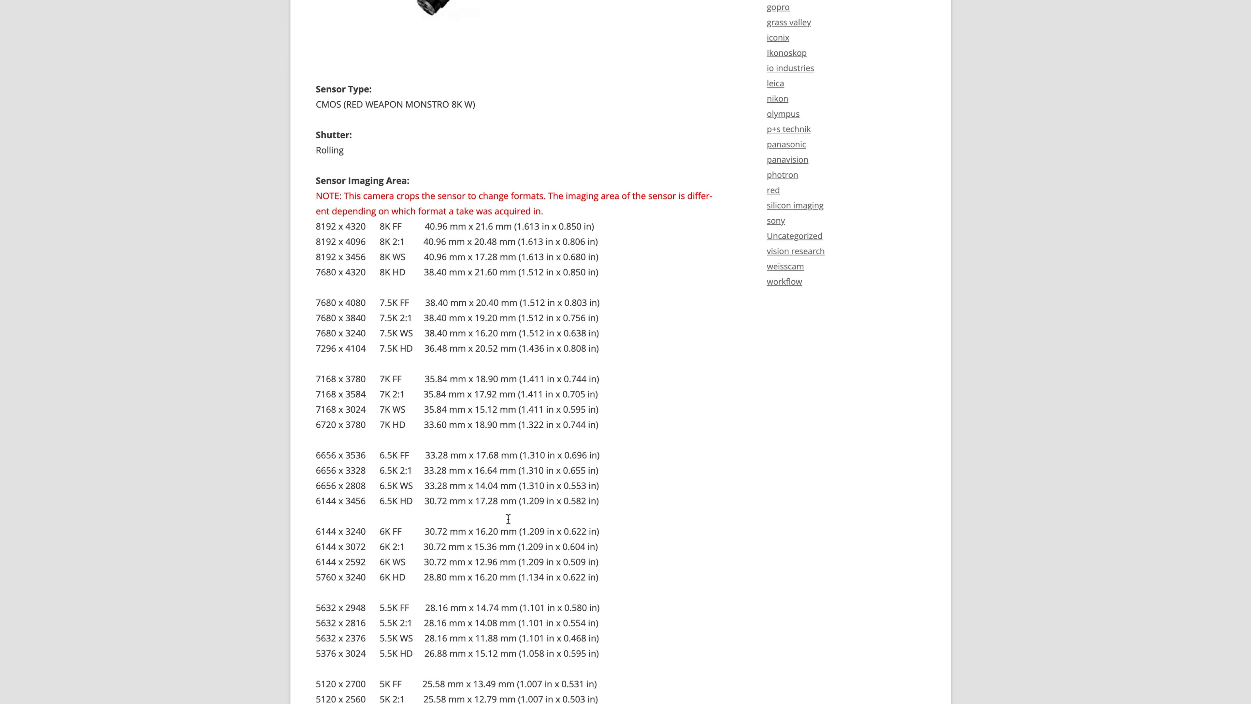
pyautogui.scroll(-3, 472, 338)
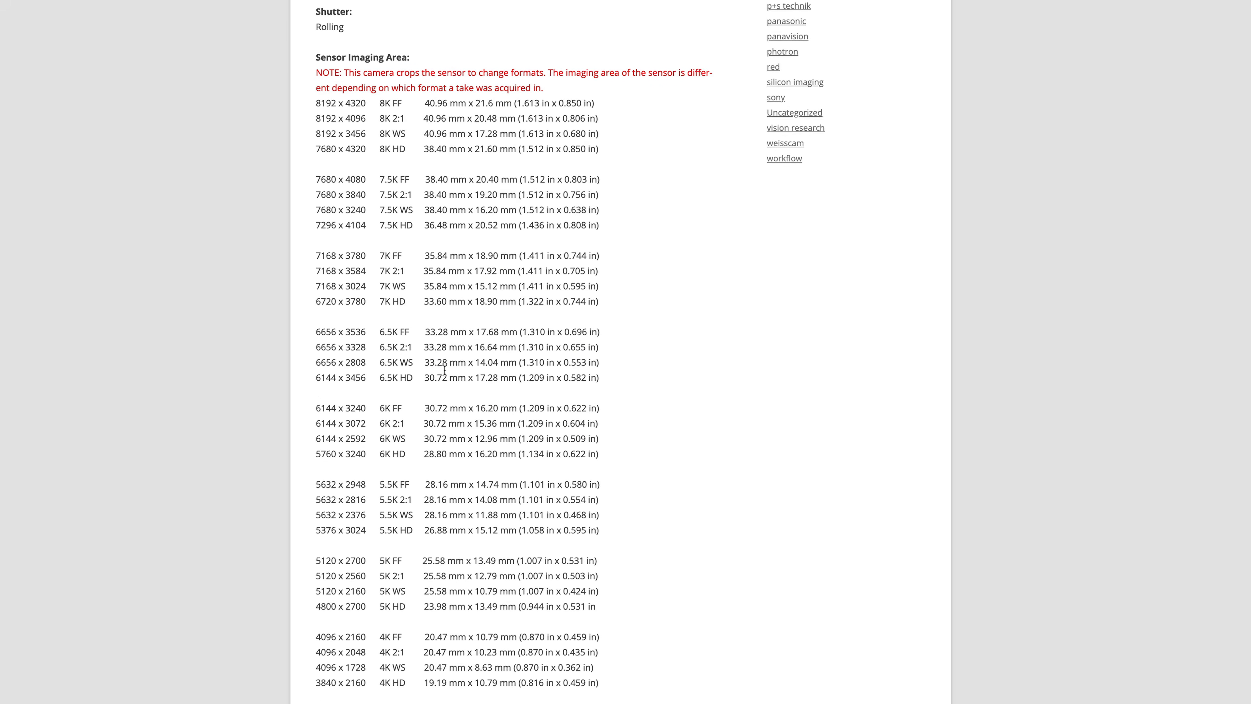
pyautogui.scroll(-7, 445, 369)
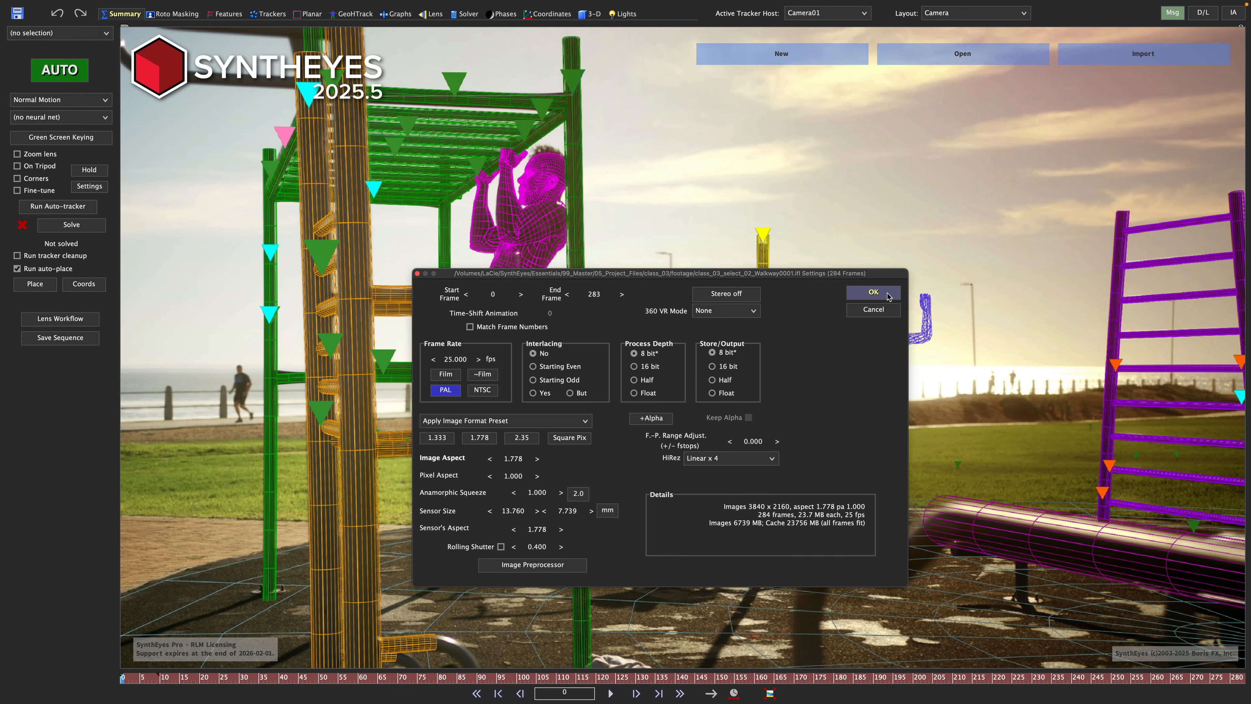
# Confirm the footage settings and play the shot.
pyautogui.click(873, 293)
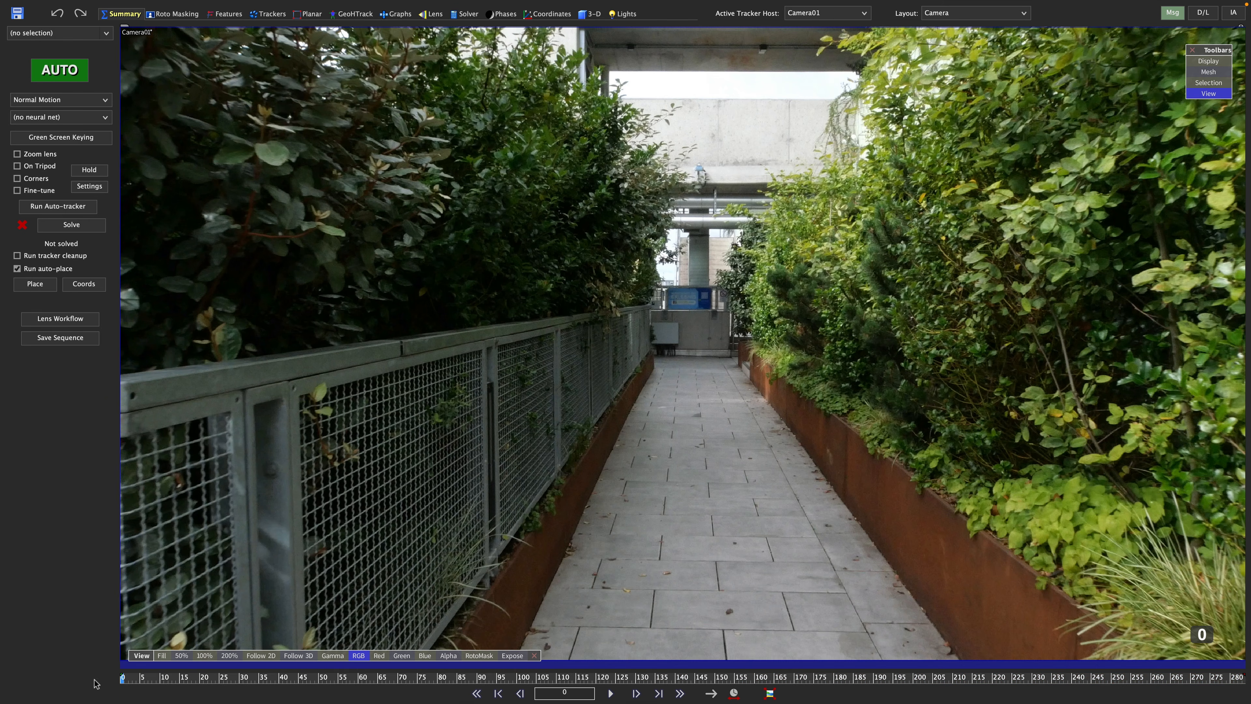
pyautogui.click(609, 694)
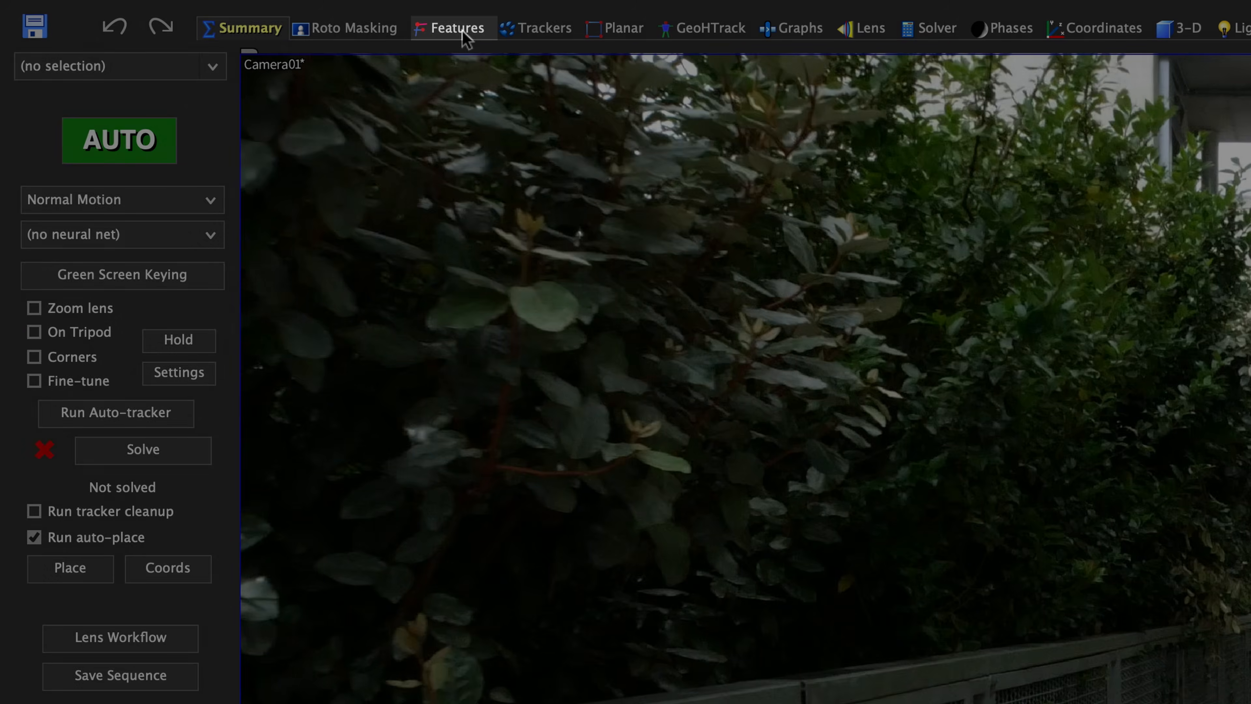
# Compute blips on all frames in the Features room and link them across frames.
pyautogui.click(305, 19)
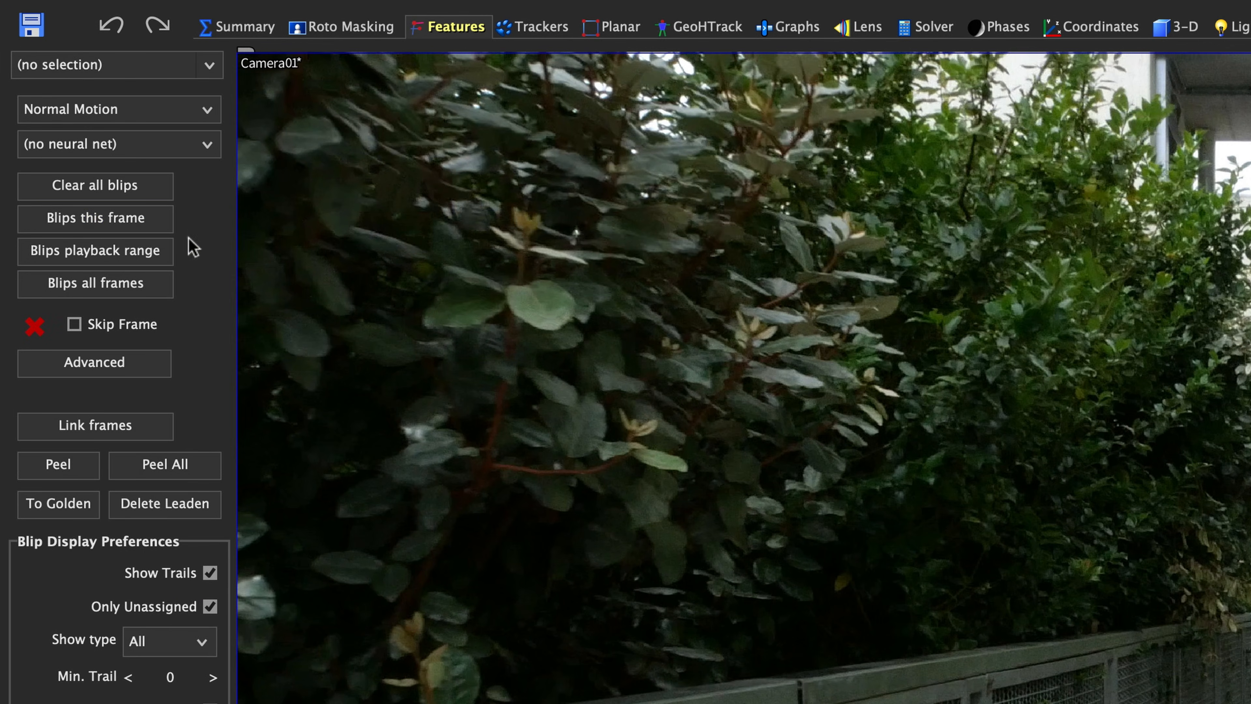
pyautogui.click(162, 223)
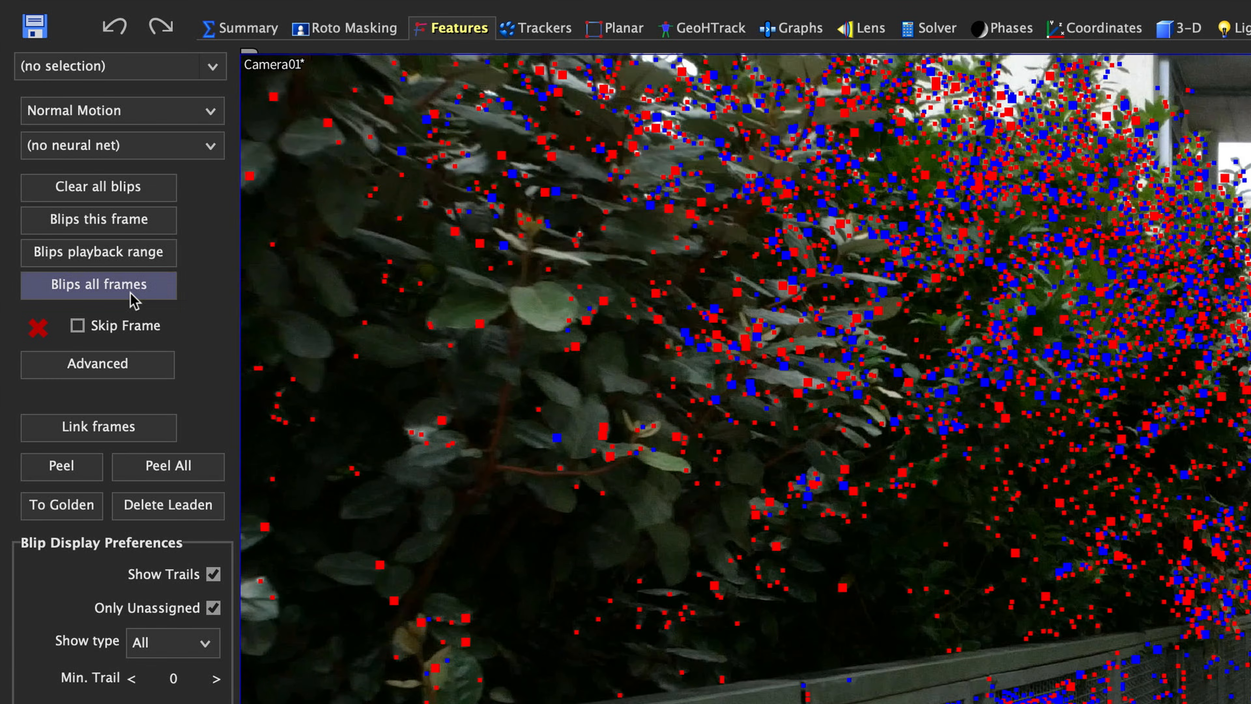
pyautogui.click(134, 300)
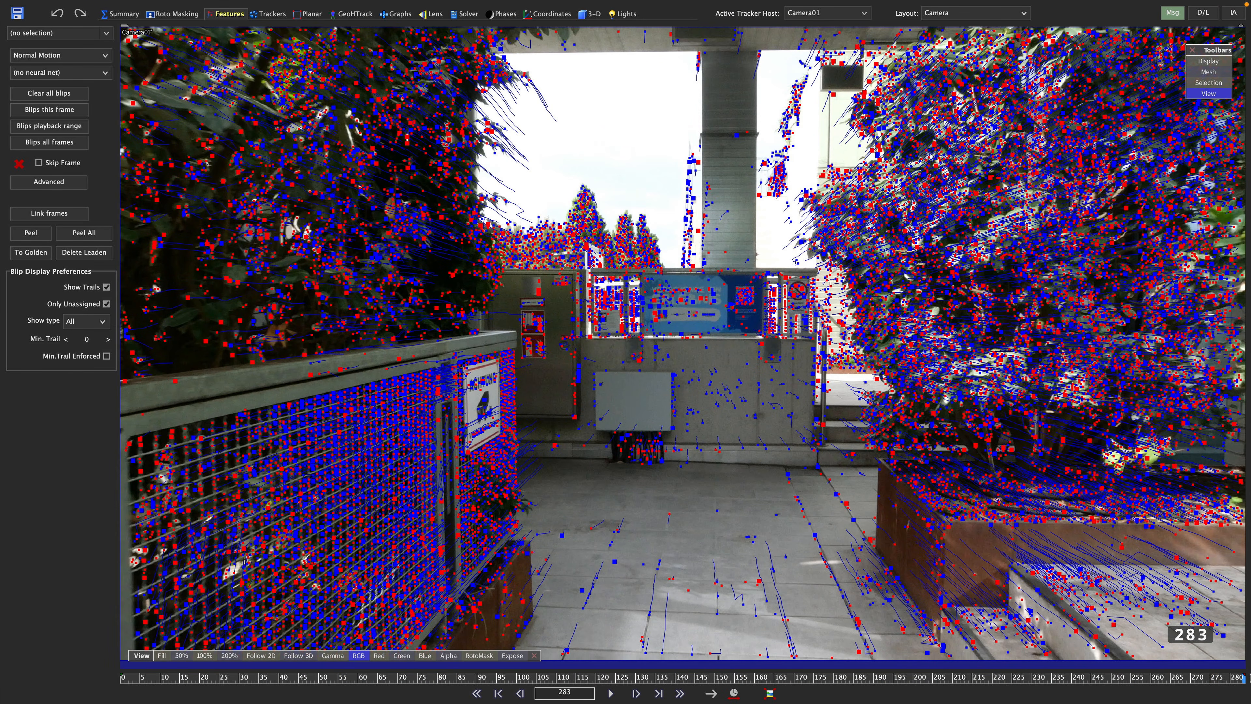
# Scrub through the shot and zoom in to examine the blip trails, then reset the zoom.
pyautogui.moveTo(1240, 679); pyautogui.dragTo(147, 699)
pyautogui.scroll(5, 874, 564)
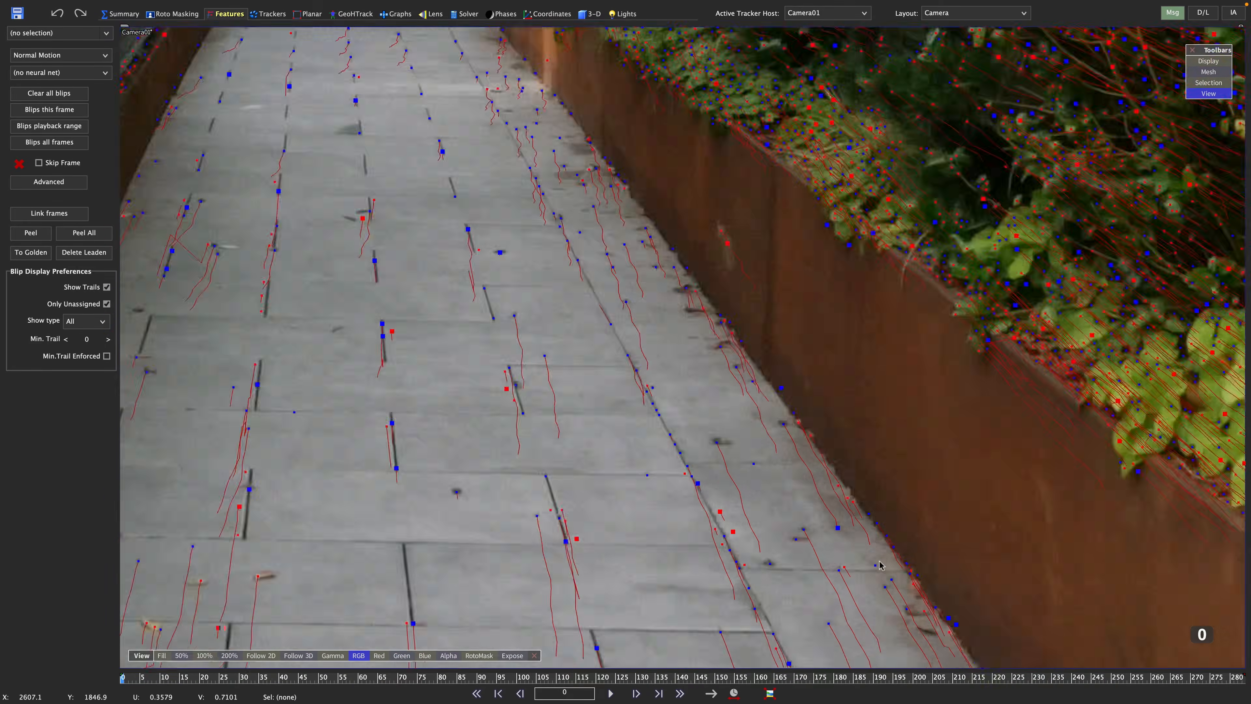
pyautogui.moveTo(140, 678); pyautogui.dragTo(1244, 701)
pyautogui.rightClick(475, 372)
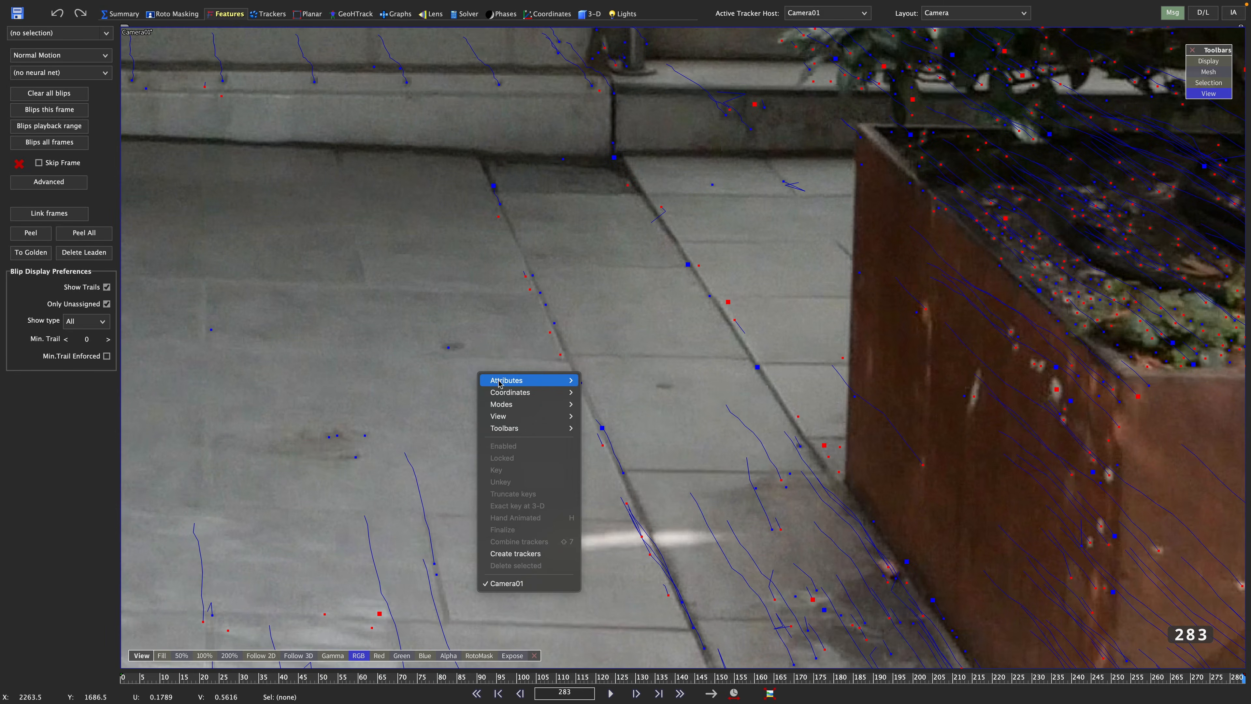
pyautogui.moveTo(523, 419)
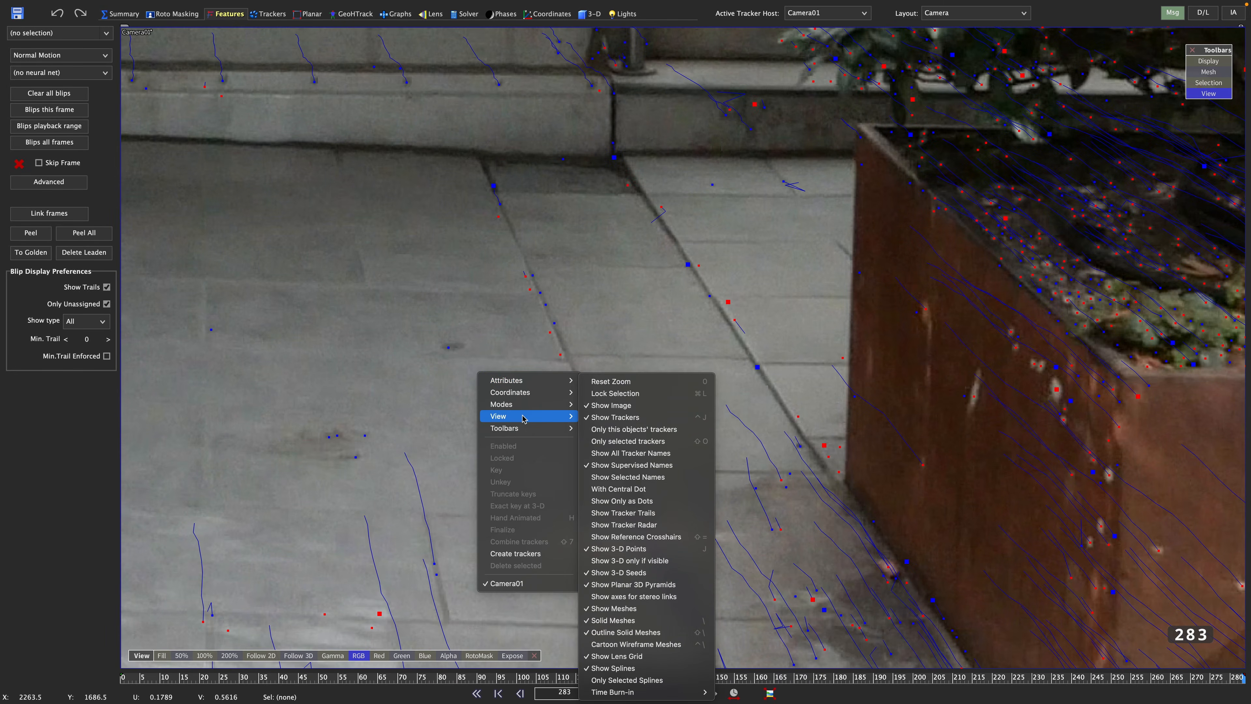
pyautogui.click(651, 383)
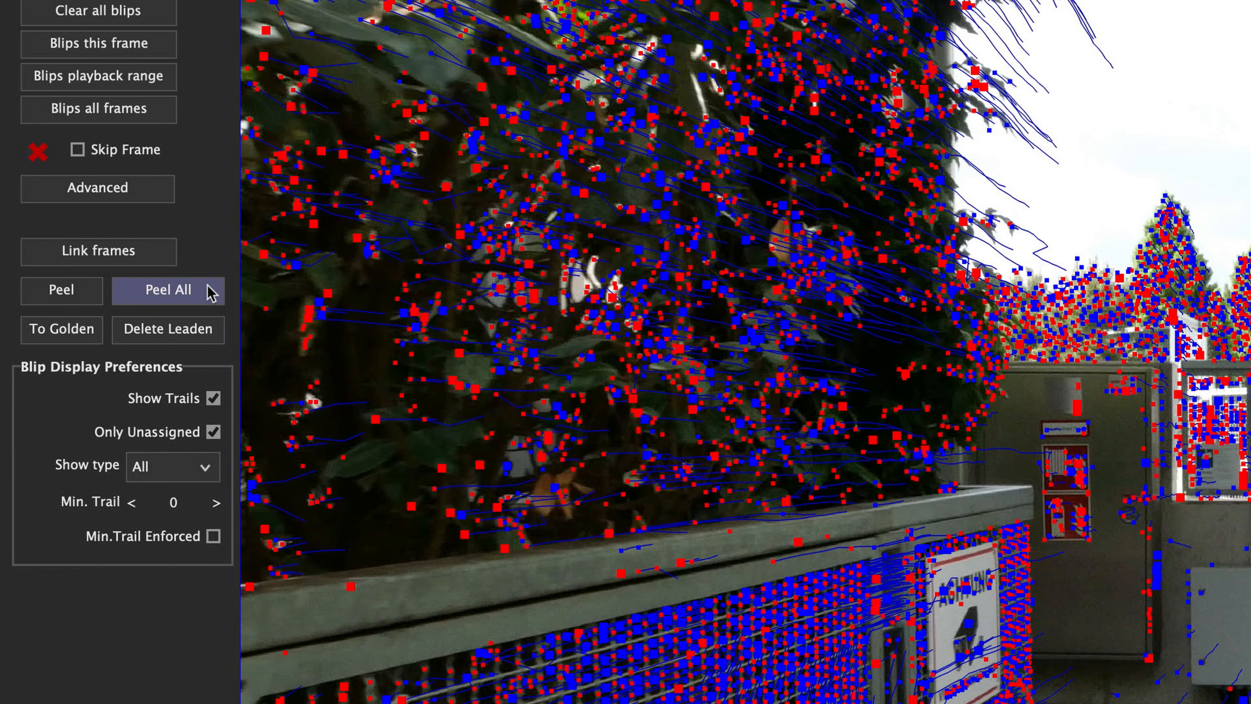
# Peel all linked blips into trackers and scrub the shot to review them.
pyautogui.click(207, 286)
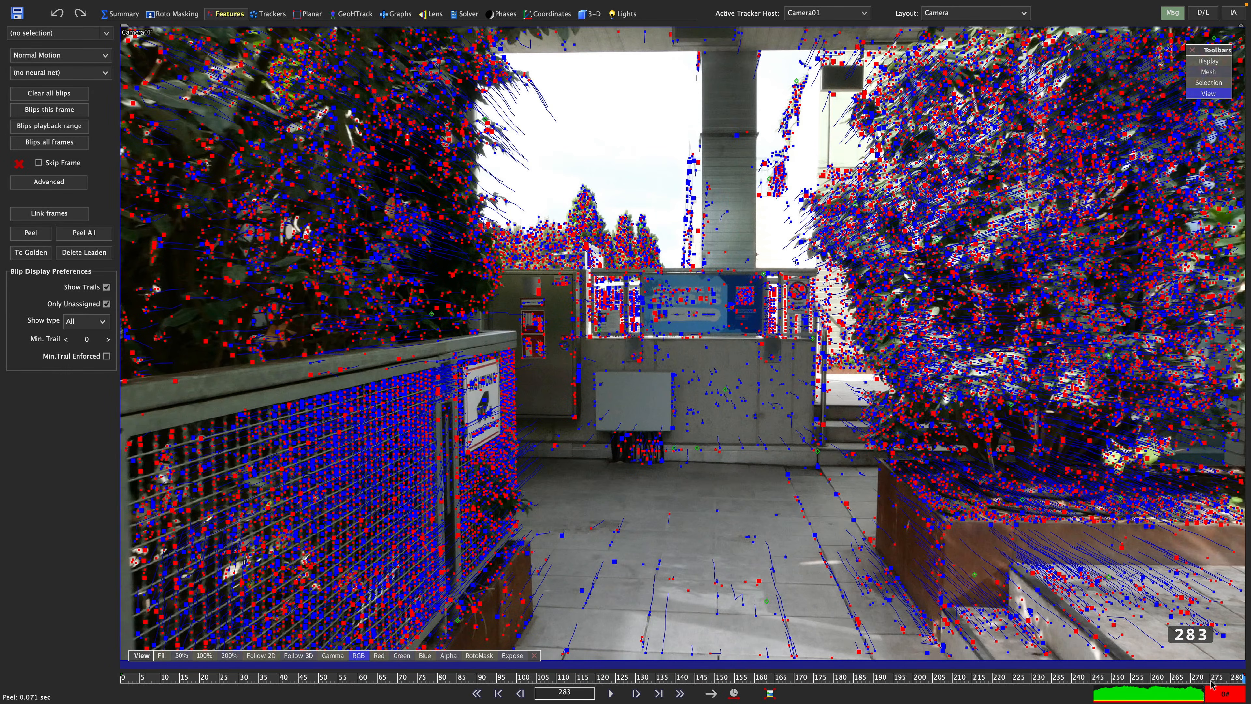
pyautogui.moveTo(1212, 686); pyautogui.dragTo(1066, 689)
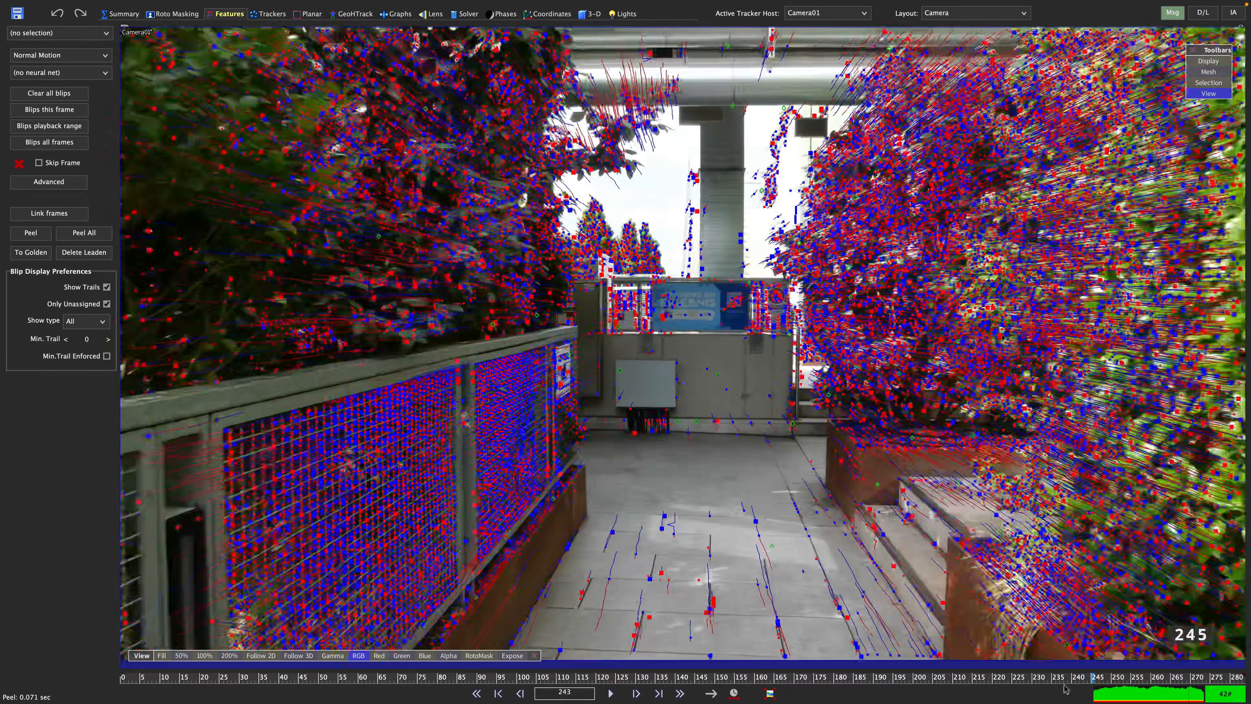
pyautogui.scroll(6, 737, 429)
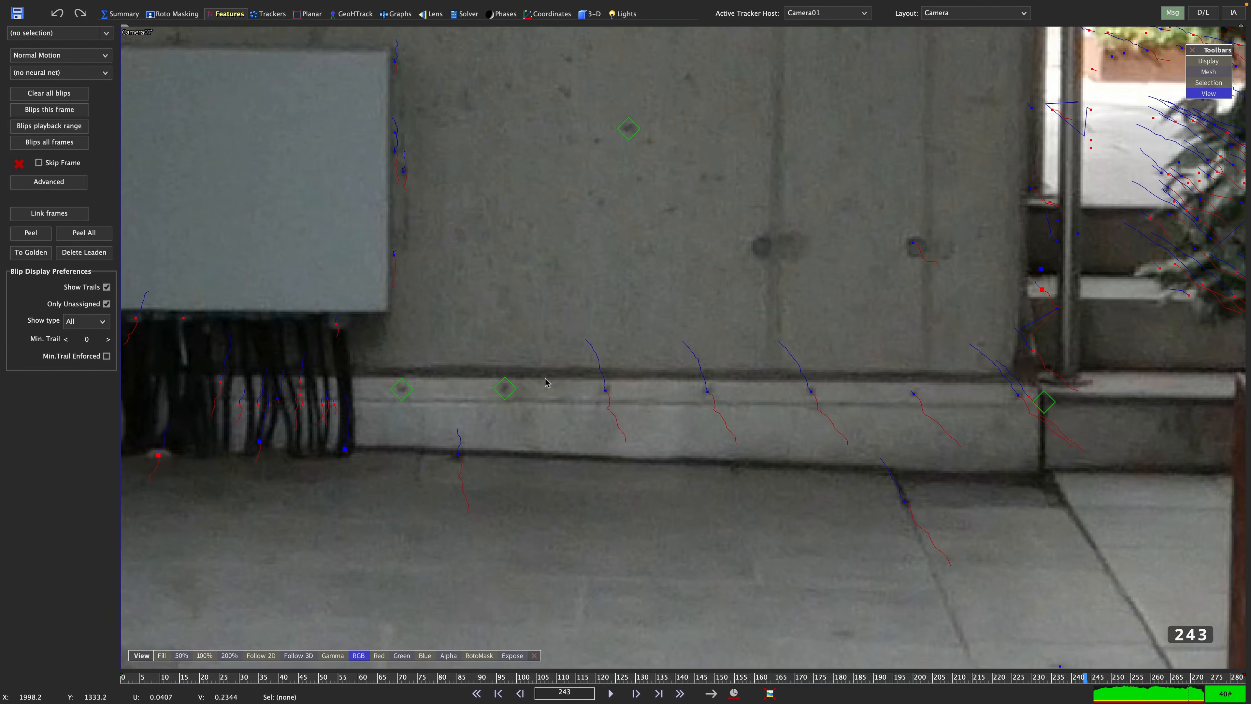
pyautogui.scroll(-6, 693, 465)
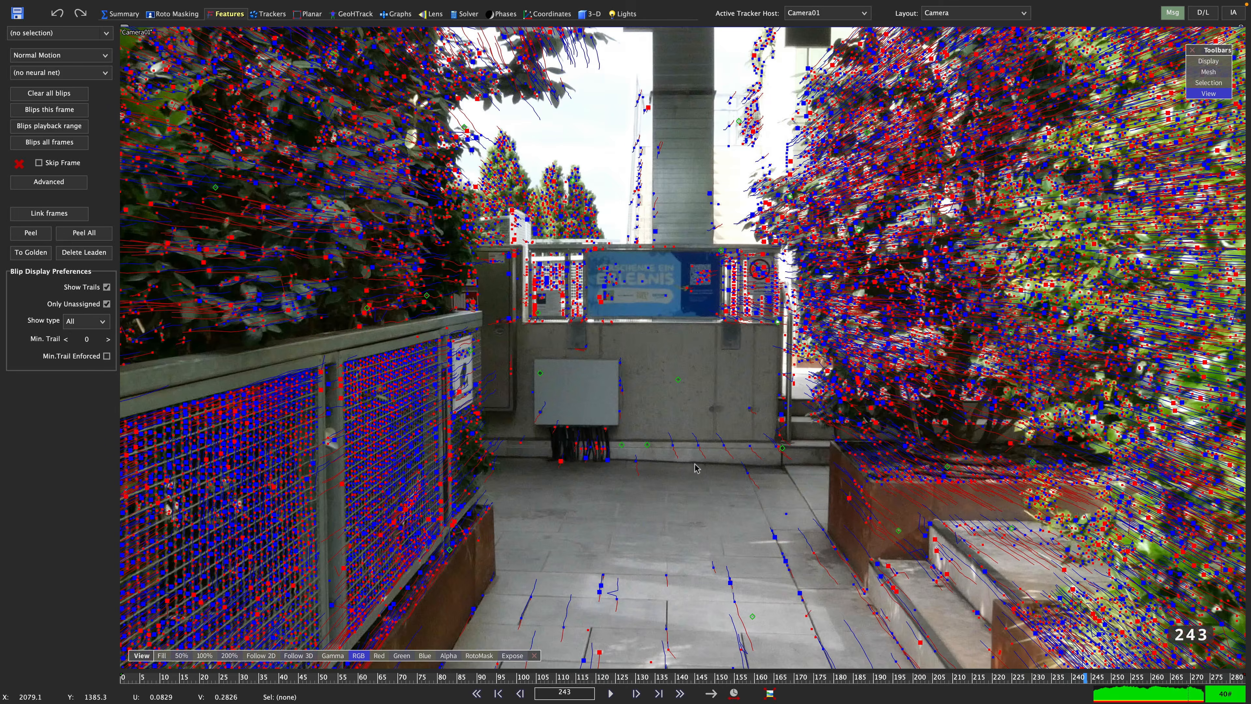
pyautogui.moveTo(890, 683); pyautogui.dragTo(661, 683)
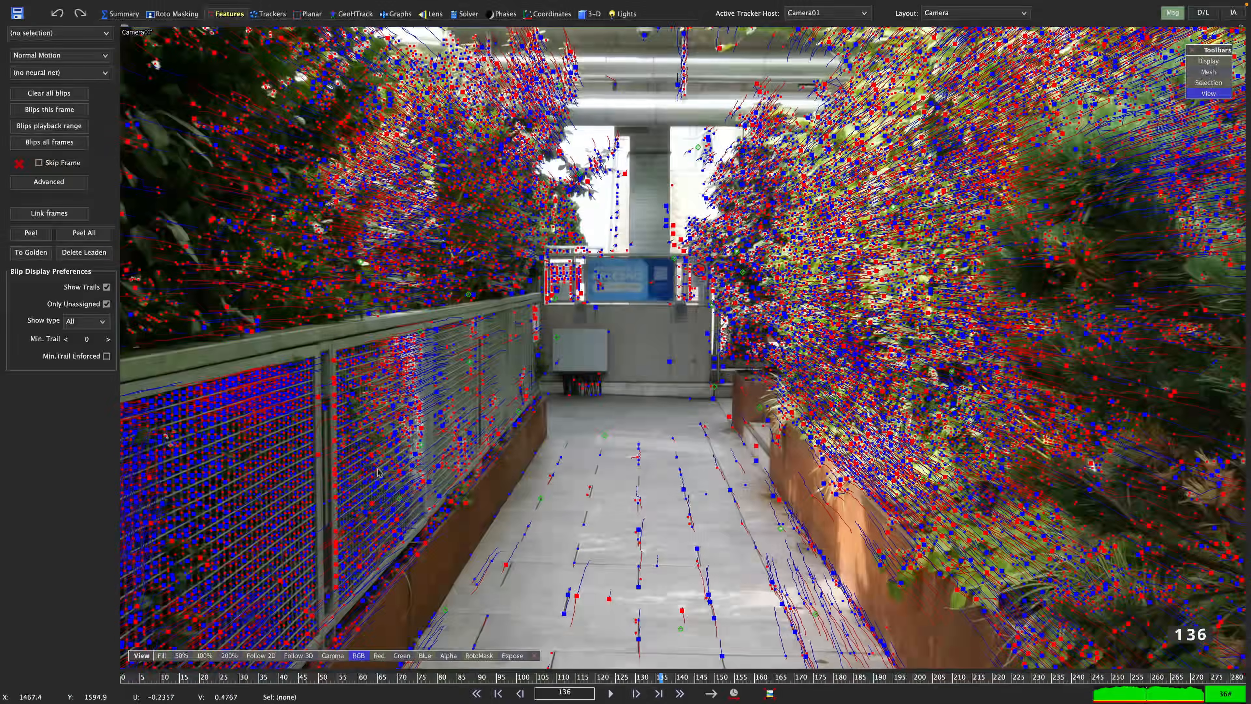
# Review the peeled trackers across the shot in the Trackers room.
pyautogui.click(267, 14)
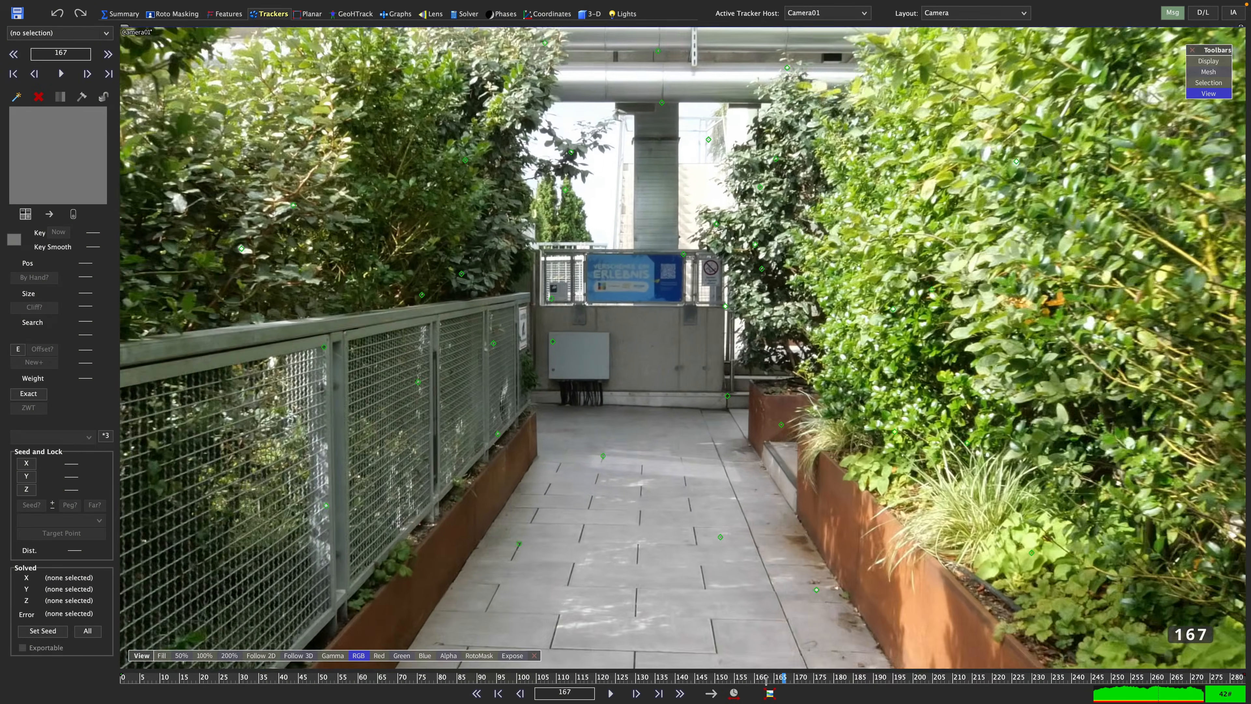
pyautogui.moveTo(766, 680); pyautogui.dragTo(223, 644)
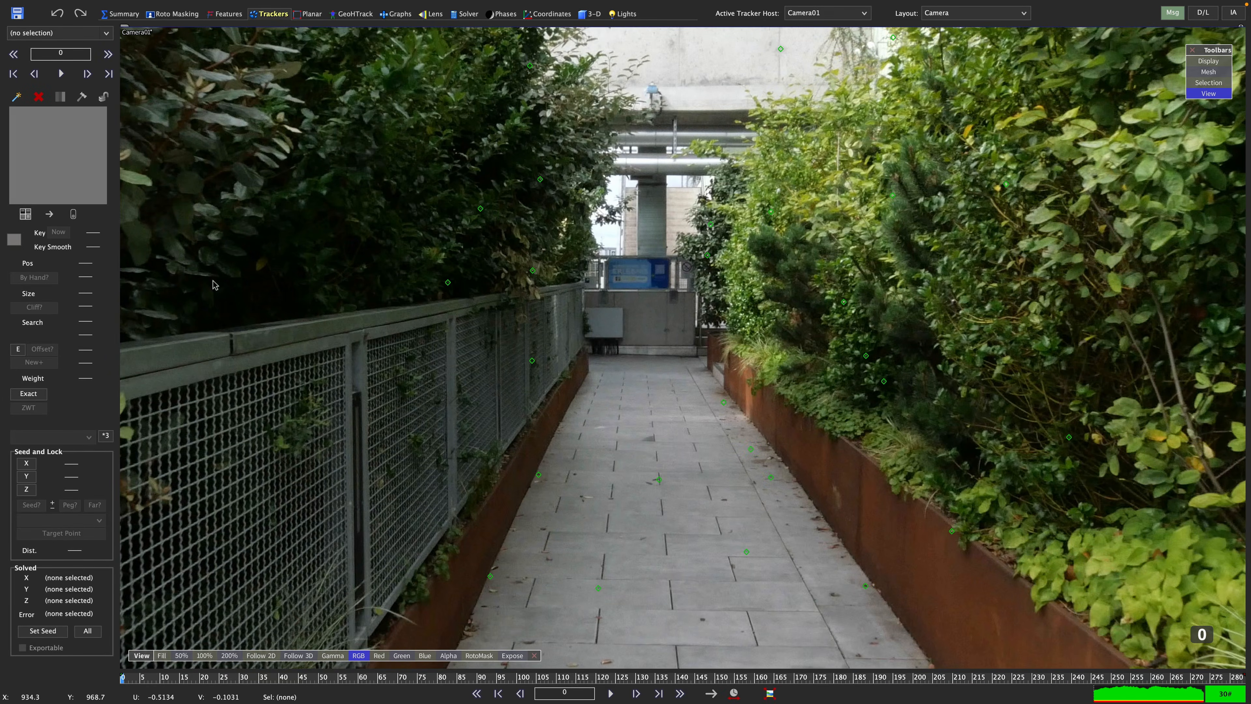
# Return to the Features room, delete the leaden trackers and clear all blips.
pyautogui.click(234, 15)
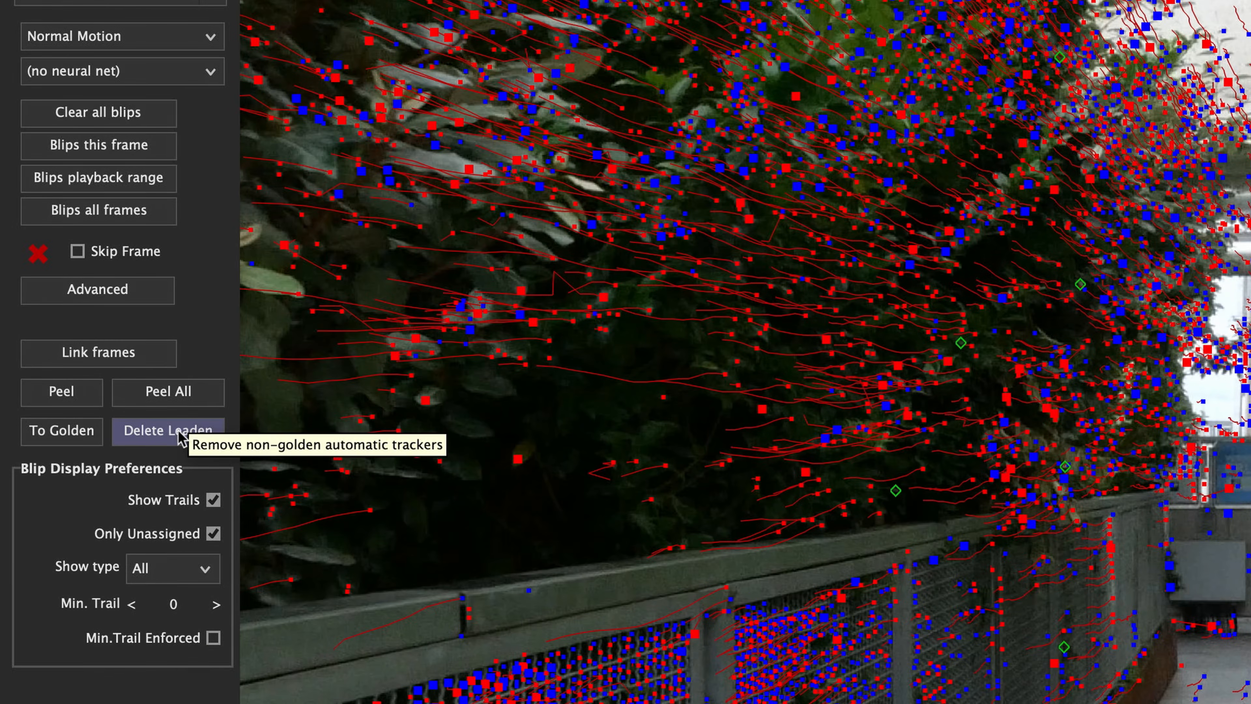
pyautogui.click(168, 431)
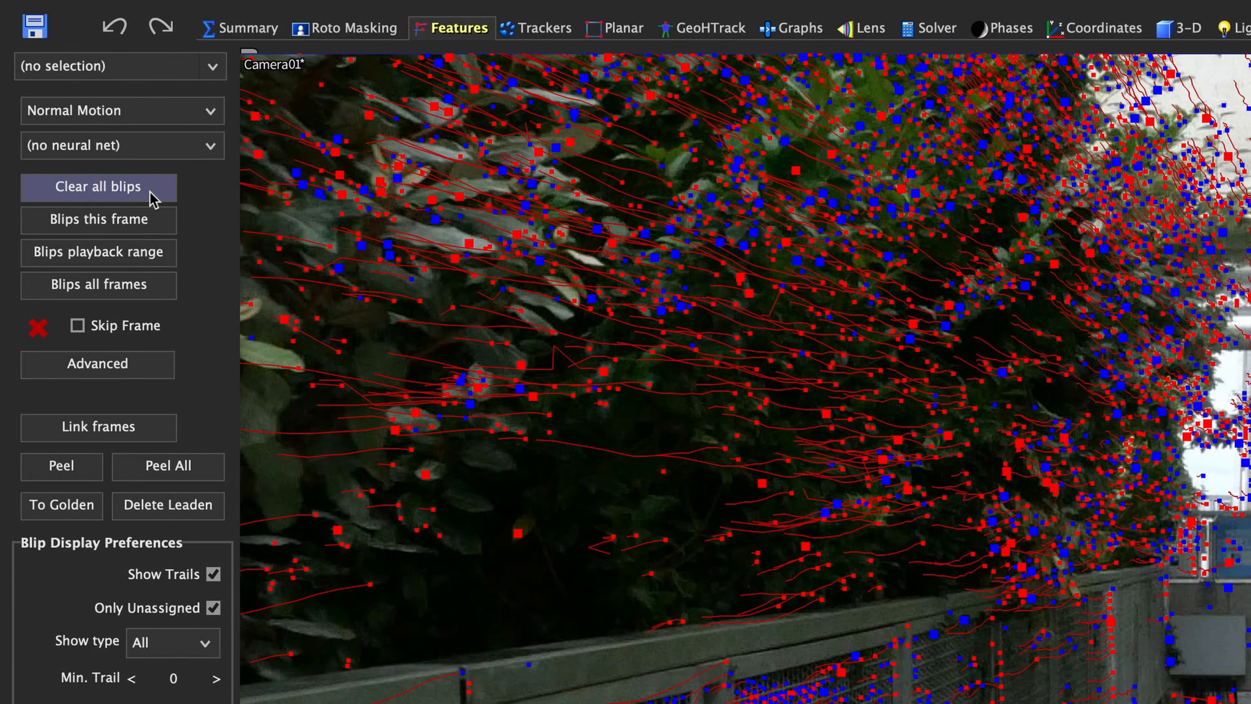
pyautogui.click(151, 196)
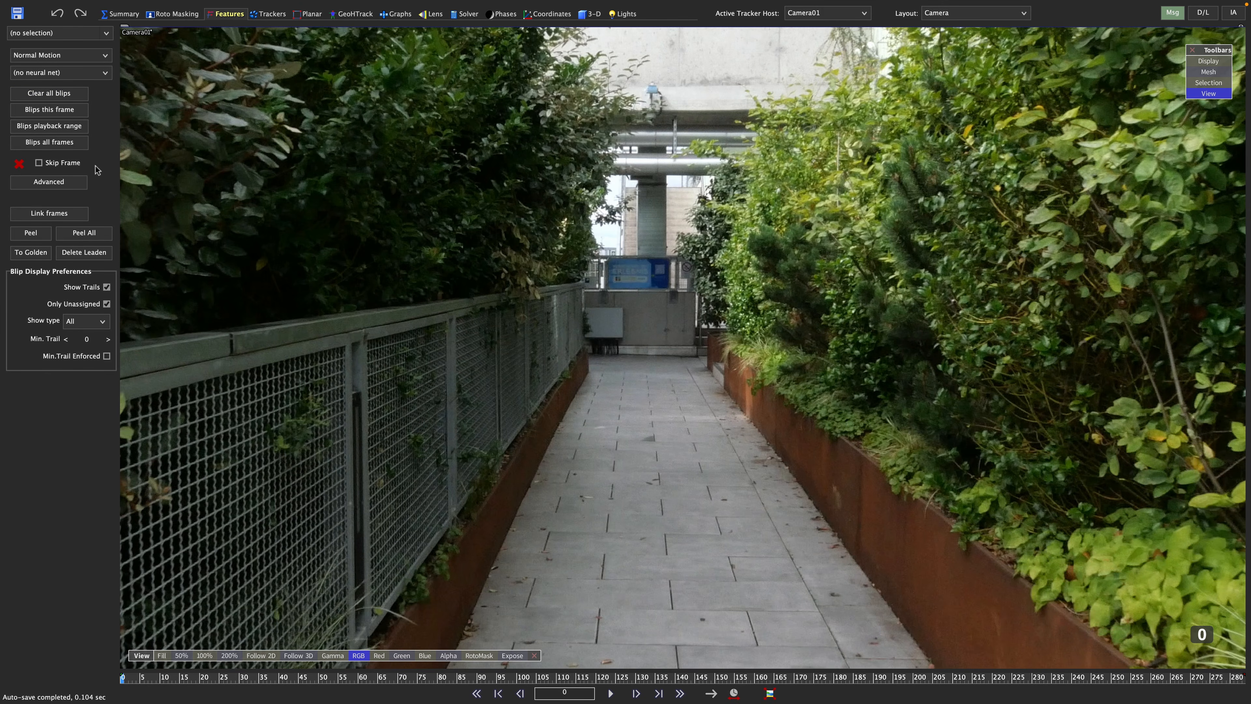
# Open the advanced feature detection settings.
pyautogui.click(71, 184)
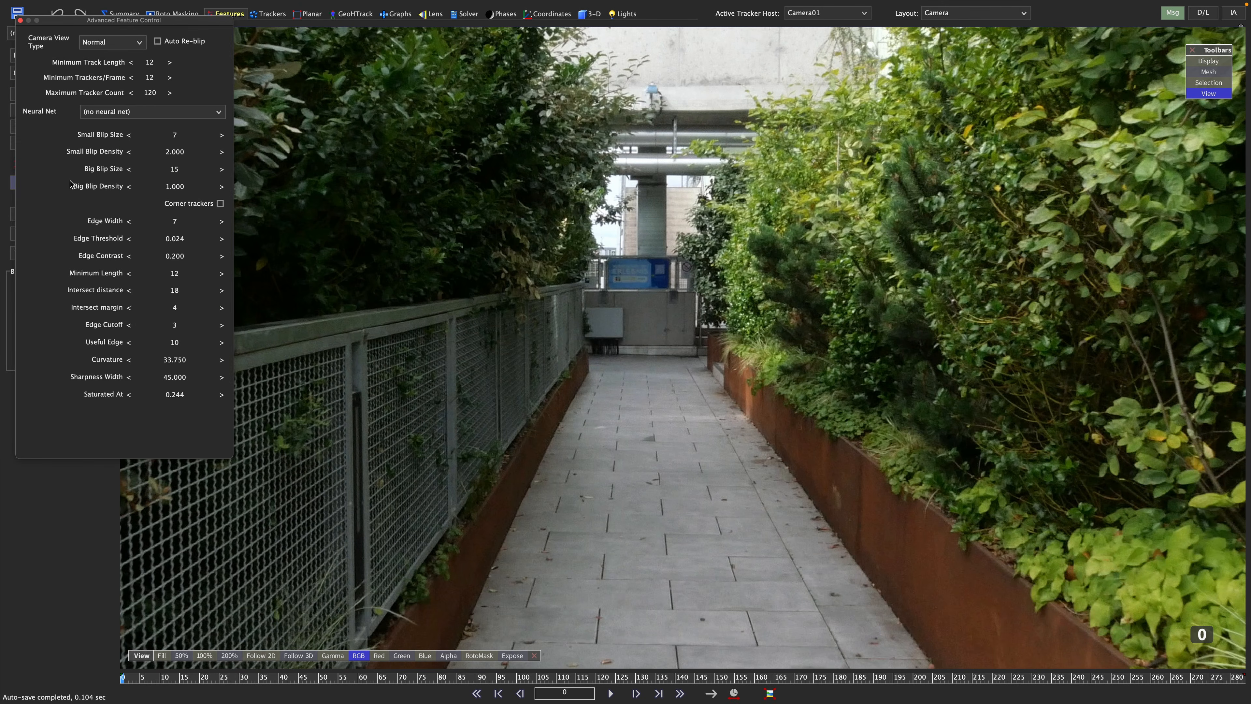